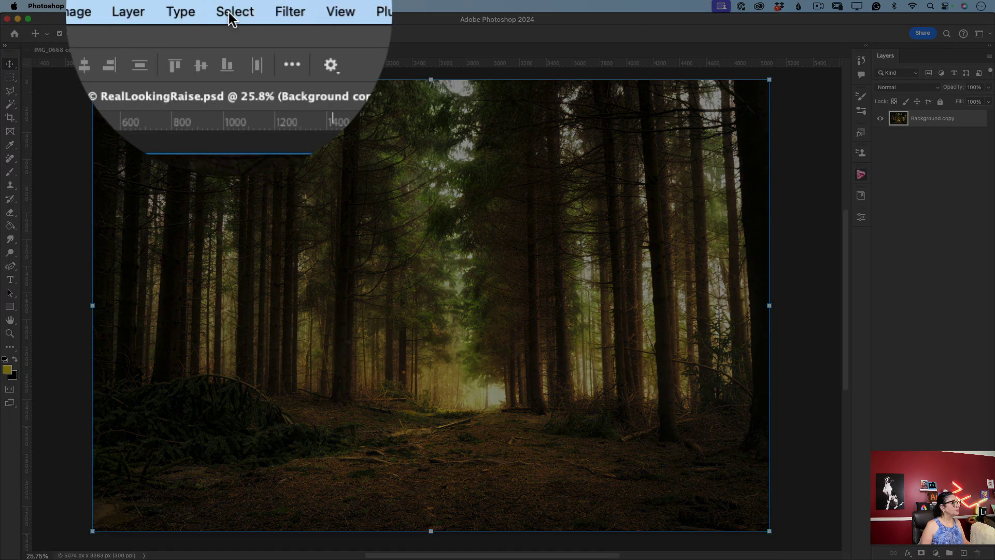
Select the forest photo's highlights via Color Range at Fuzziness 23% and Range 106.
click(232, 6)
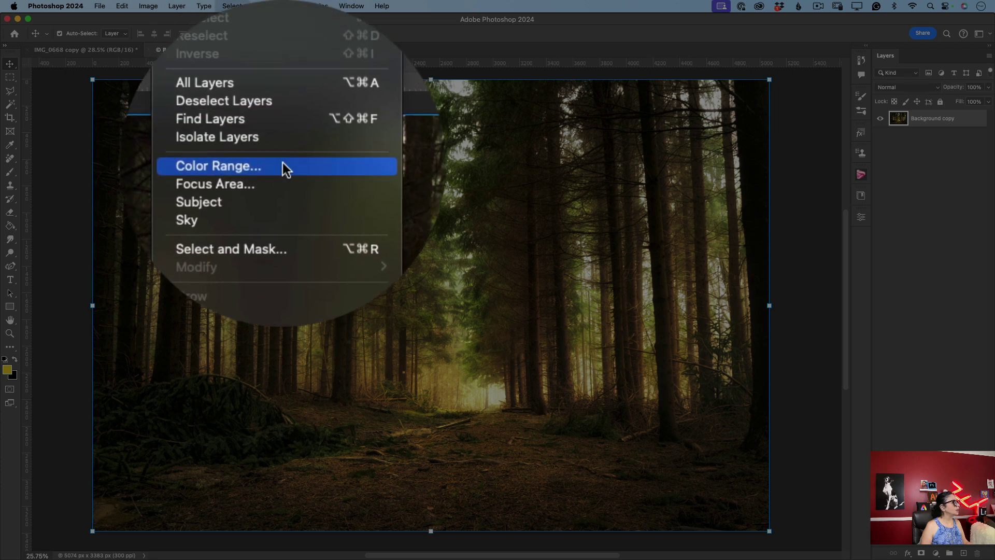
click(282, 166)
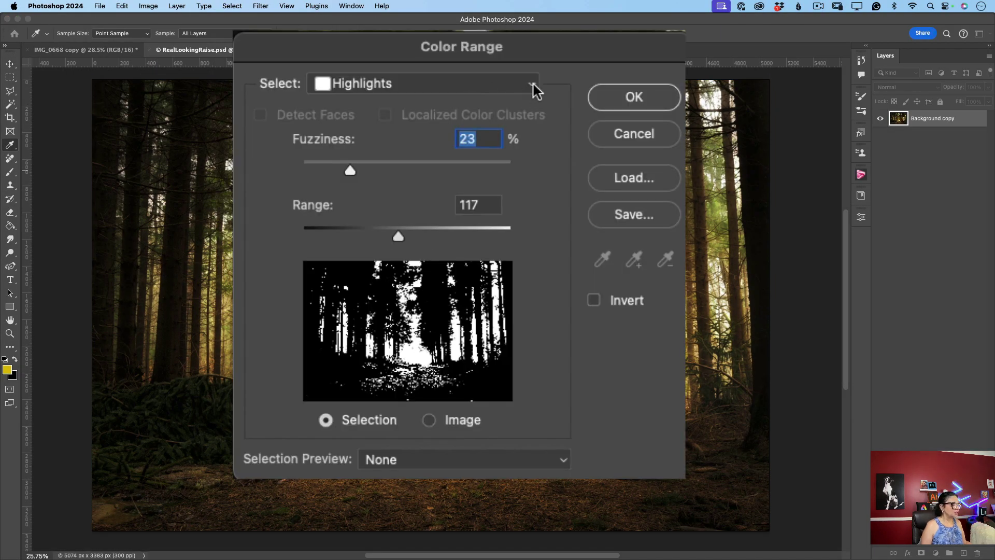
click(534, 86)
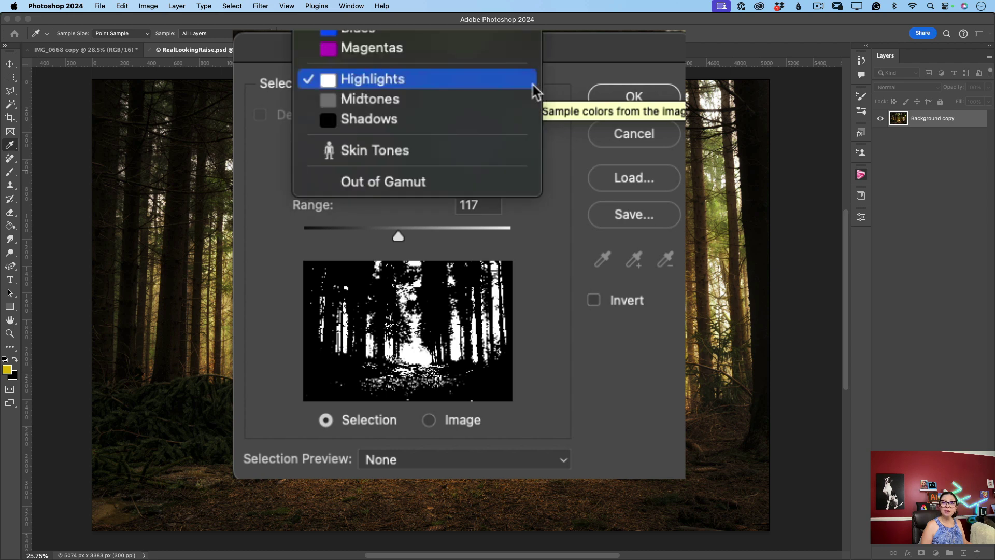
click(465, 80)
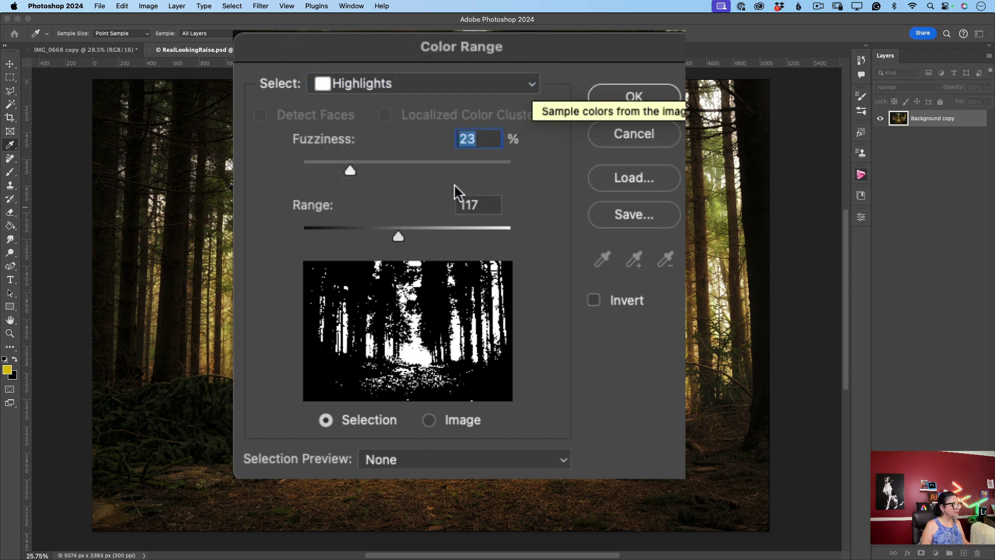
drag(351, 167, 350, 169)
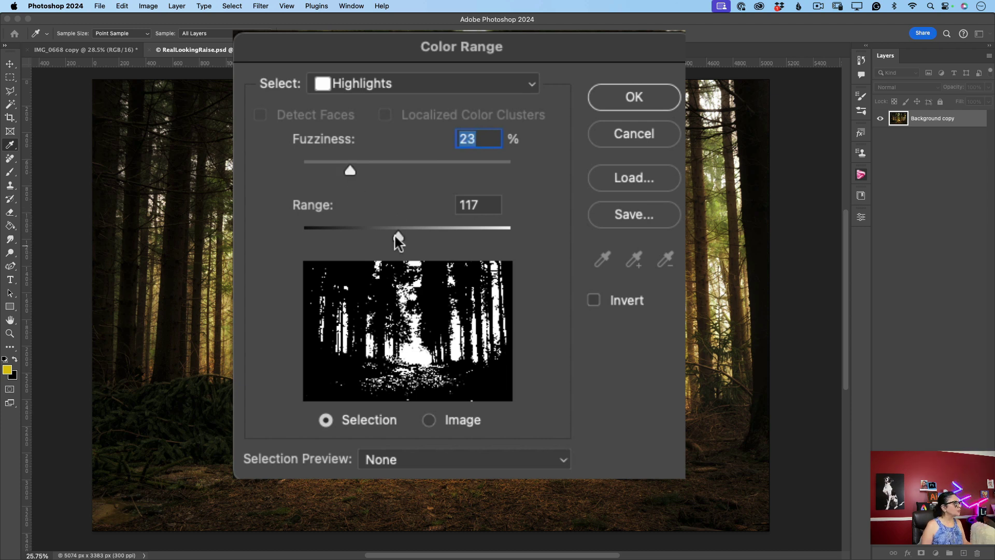
drag(399, 234, 389, 232)
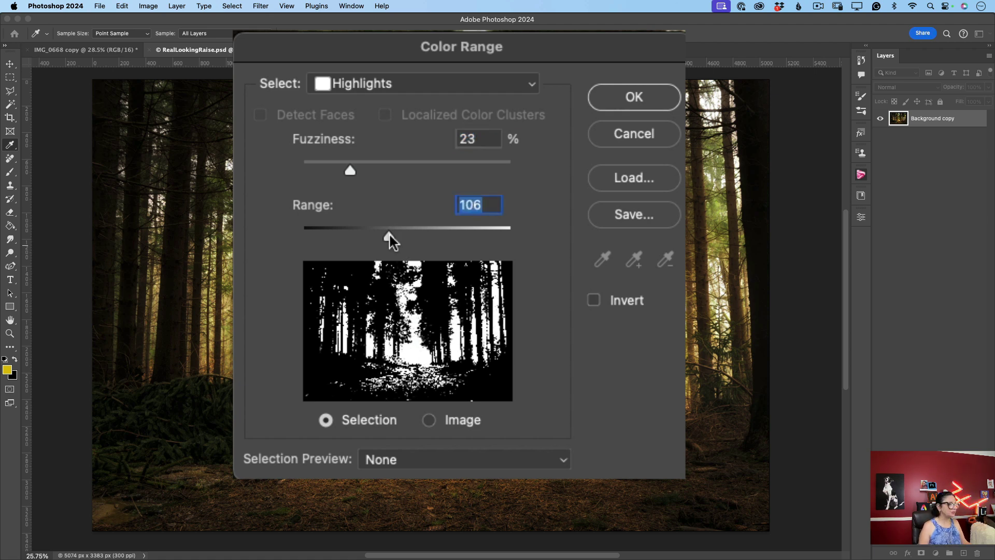
click(633, 97)
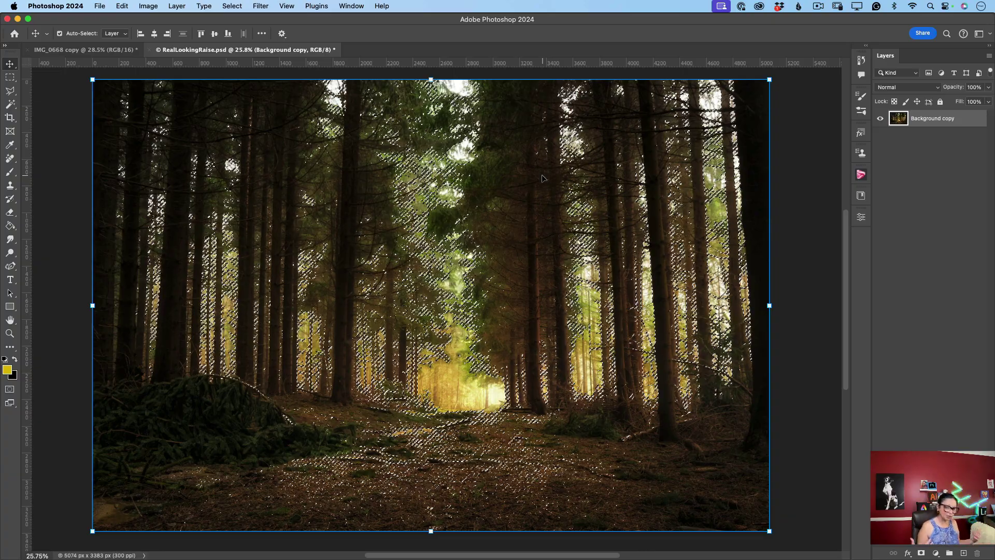
Copy the highlights to Layer 1 and apply a Zoom Radial Blur at Amount 100, Best quality.
key(super)
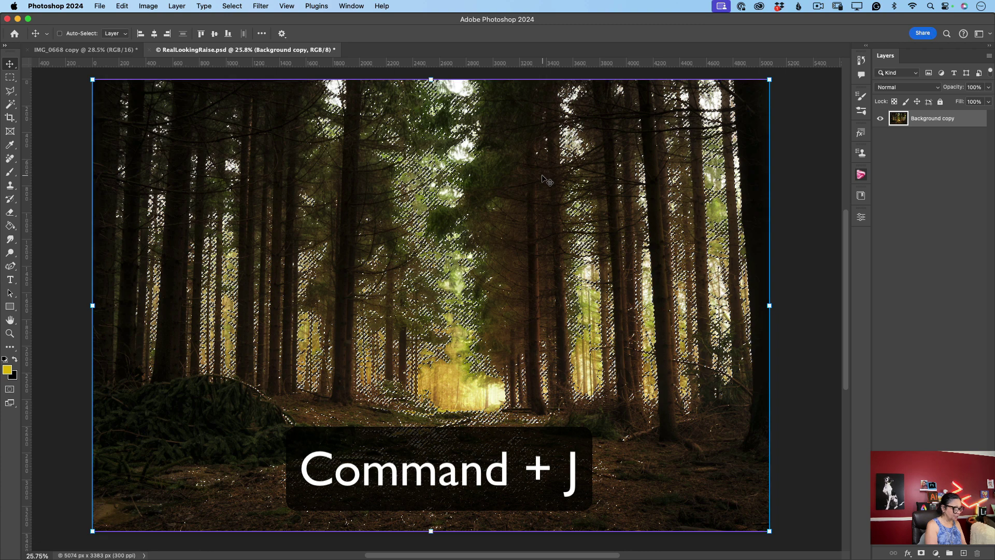
key(super+j)
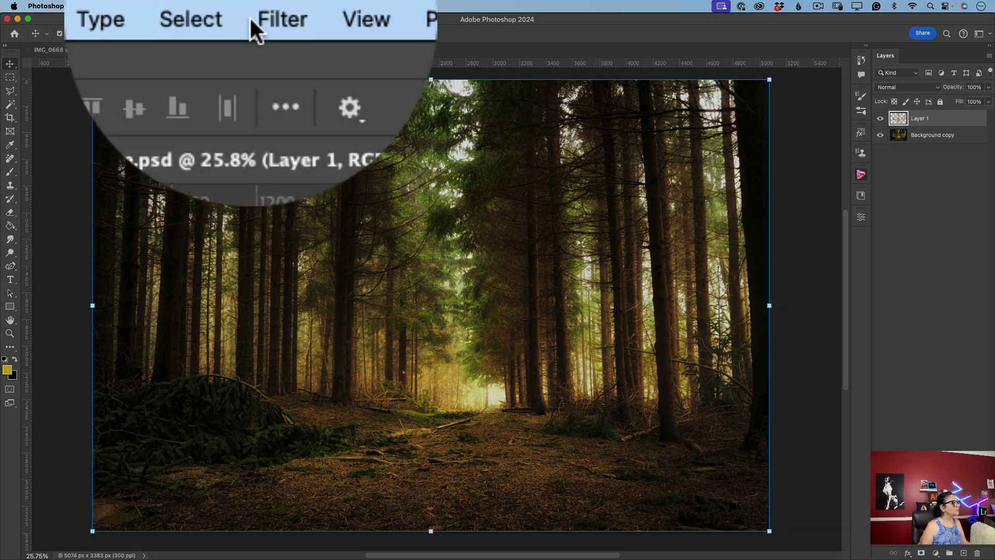
click(261, 6)
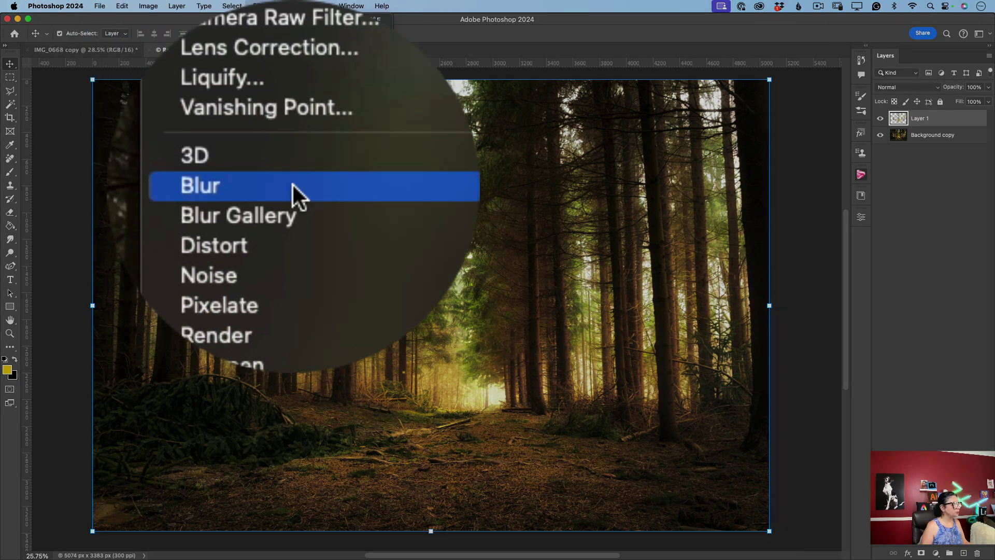
mouse_move(291, 182)
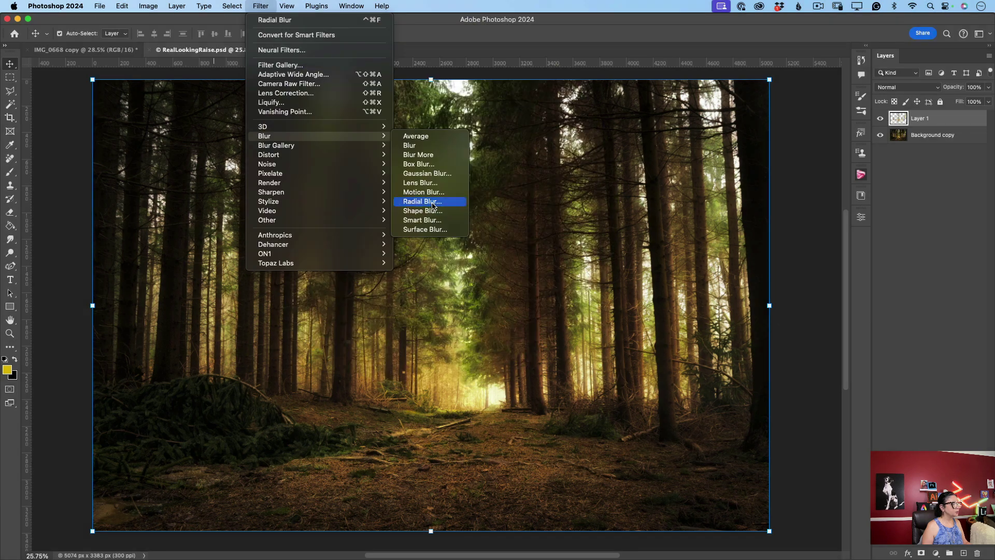
click(431, 200)
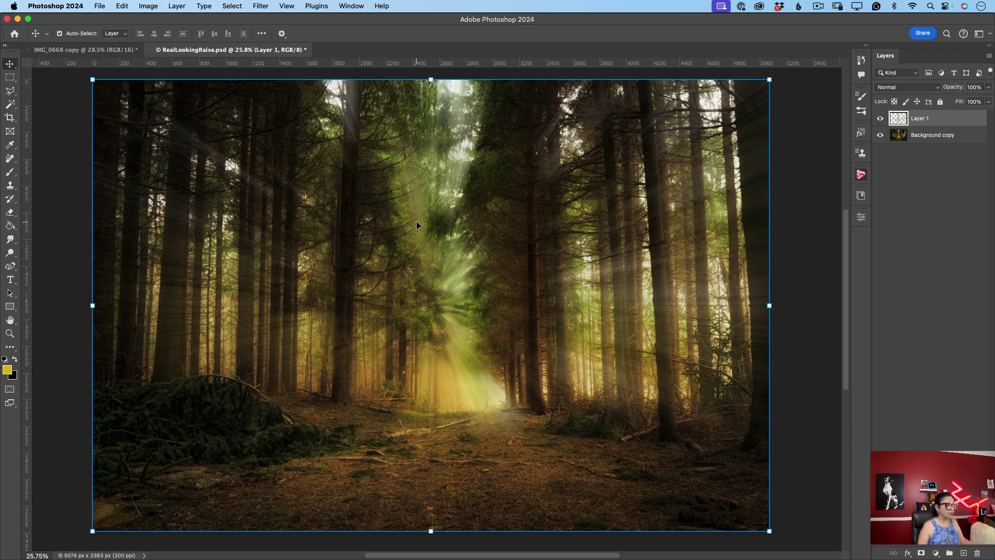
Set the rays layer's blend mode to Lighten.
click(938, 136)
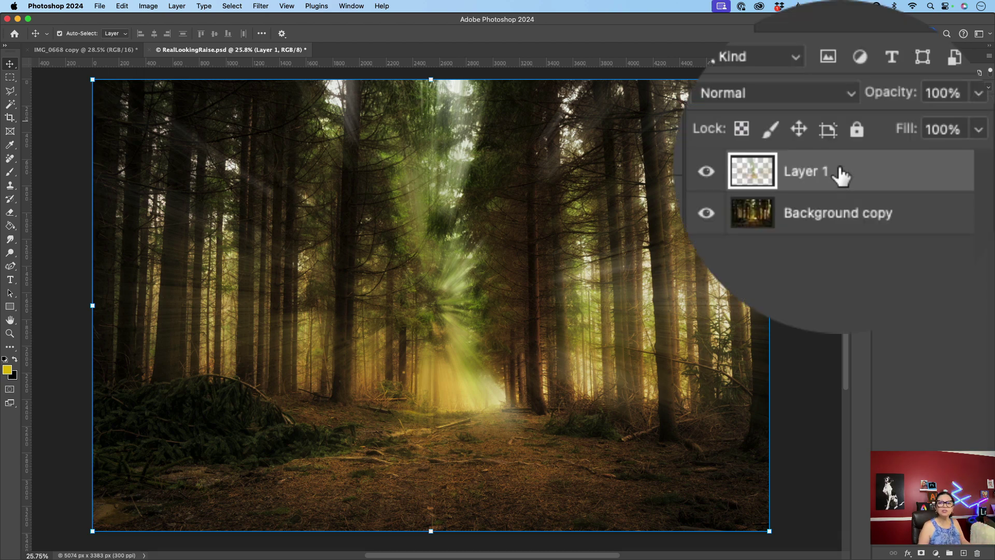
click(909, 101)
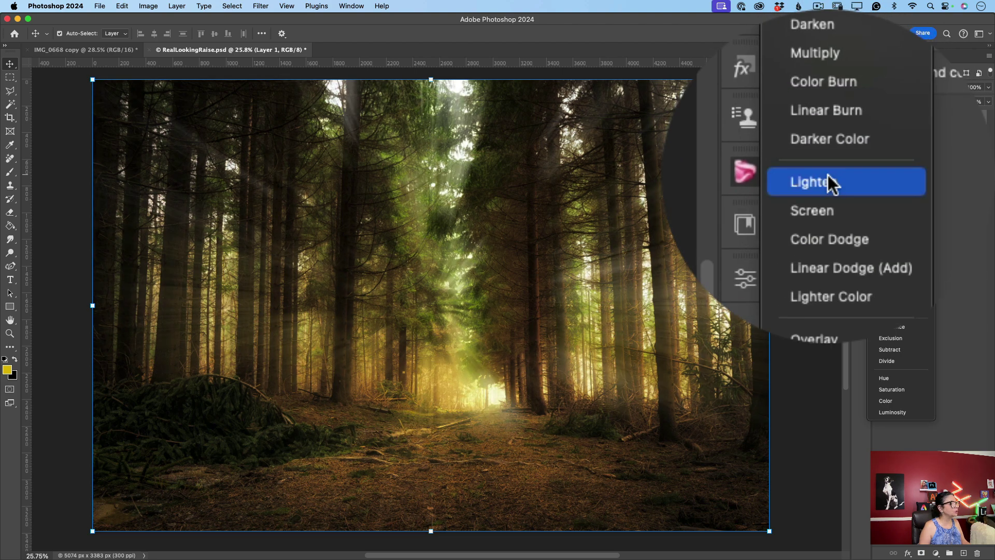
click(894, 178)
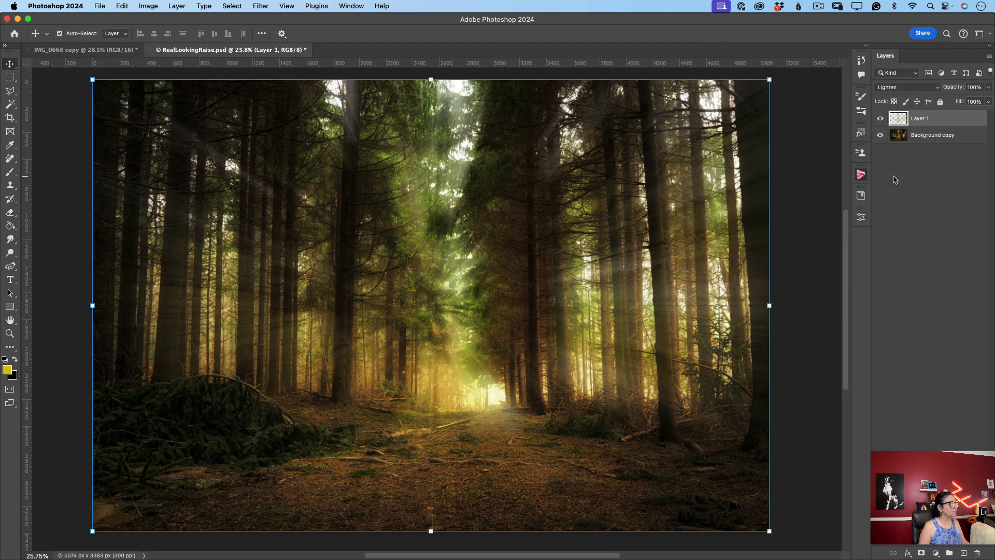
Lower Layer 1's opacity to about 70%.
click(989, 88)
drag(988, 100, 969, 100)
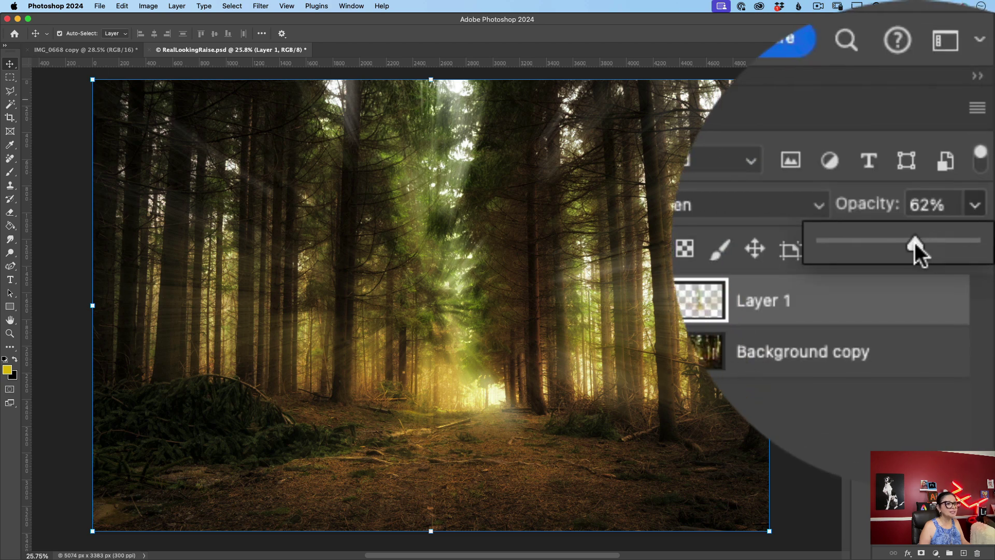
drag(916, 244, 928, 242)
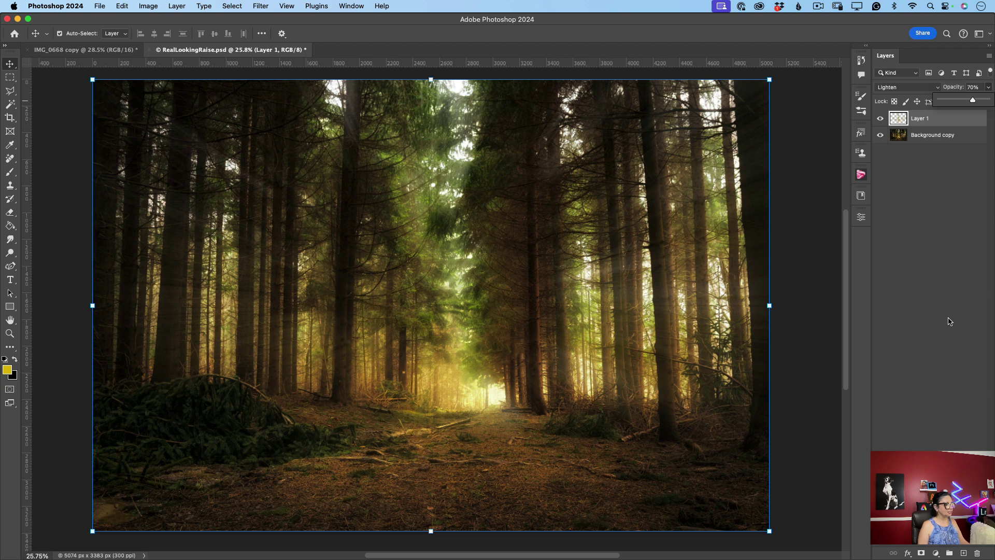
Toggle Layer 1's visibility to compare the rays, then switch to the IMG_0668 copy document.
click(881, 121)
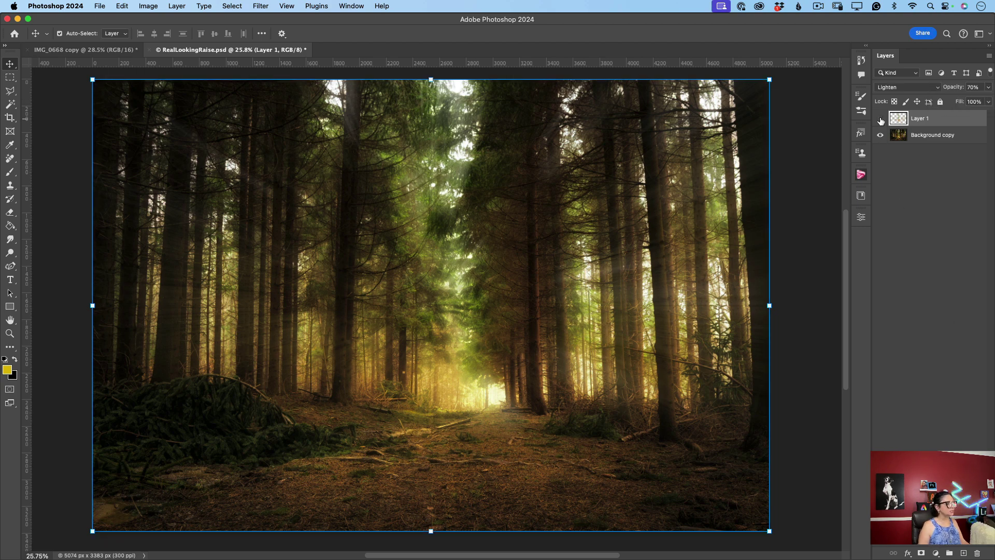
click(880, 120)
click(881, 120)
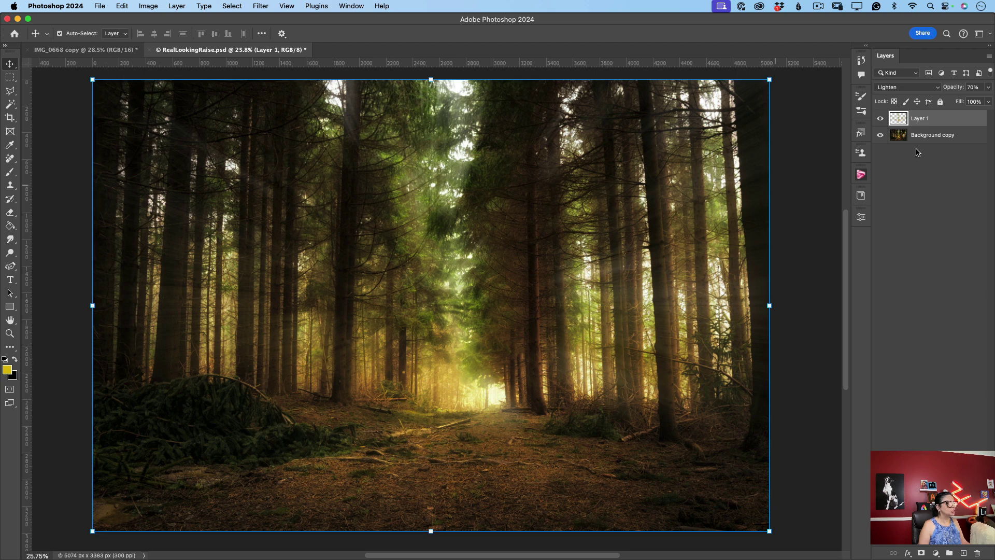
click(881, 119)
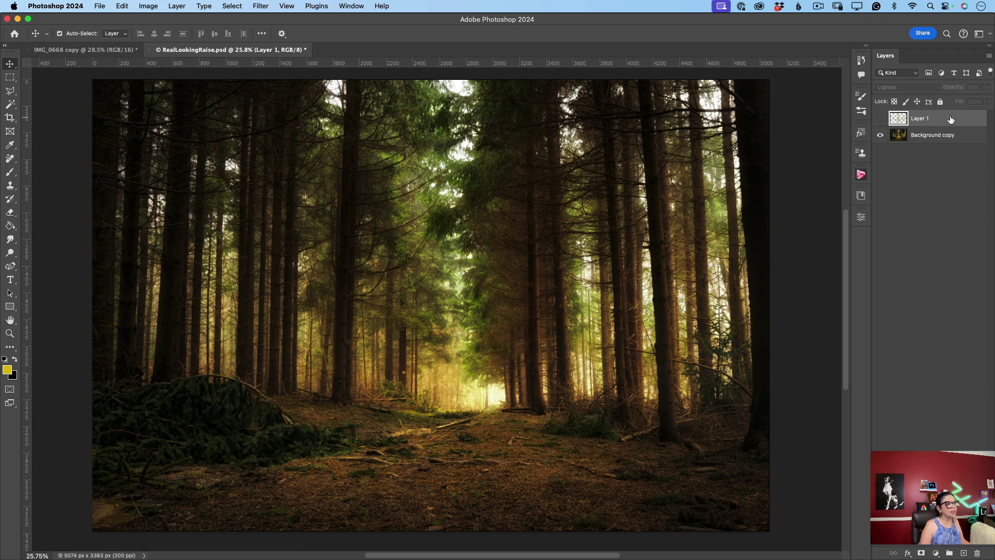
click(881, 120)
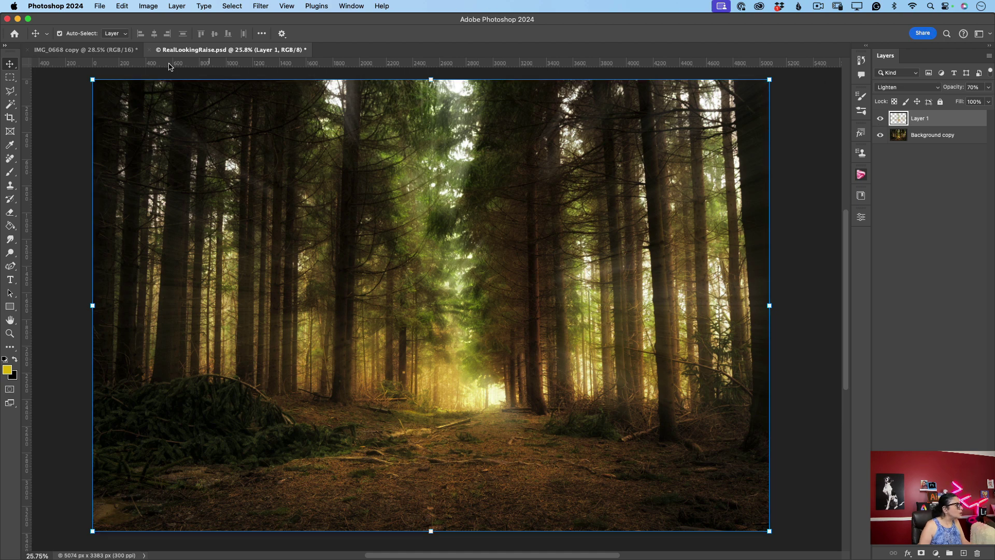
click(85, 49)
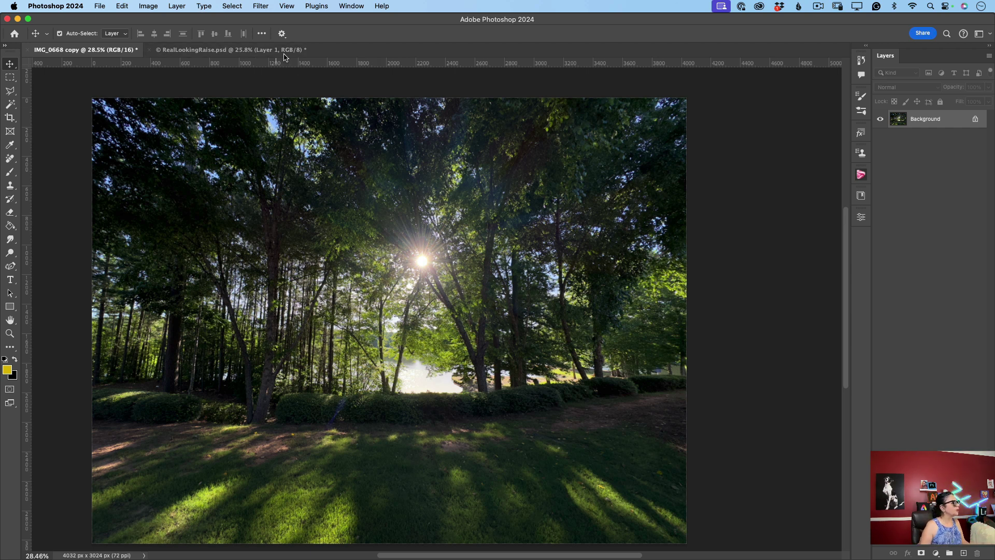
Select IMG_0668 copy's highlights via Color Range Highlights at Fuzziness 23% and Range 106.
scroll(671, 194, left, 2)
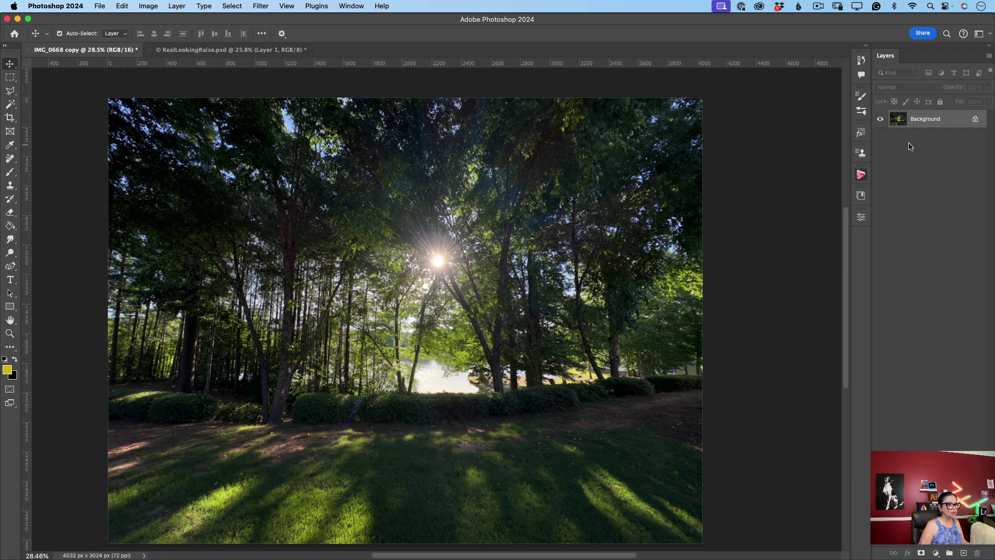
click(226, 7)
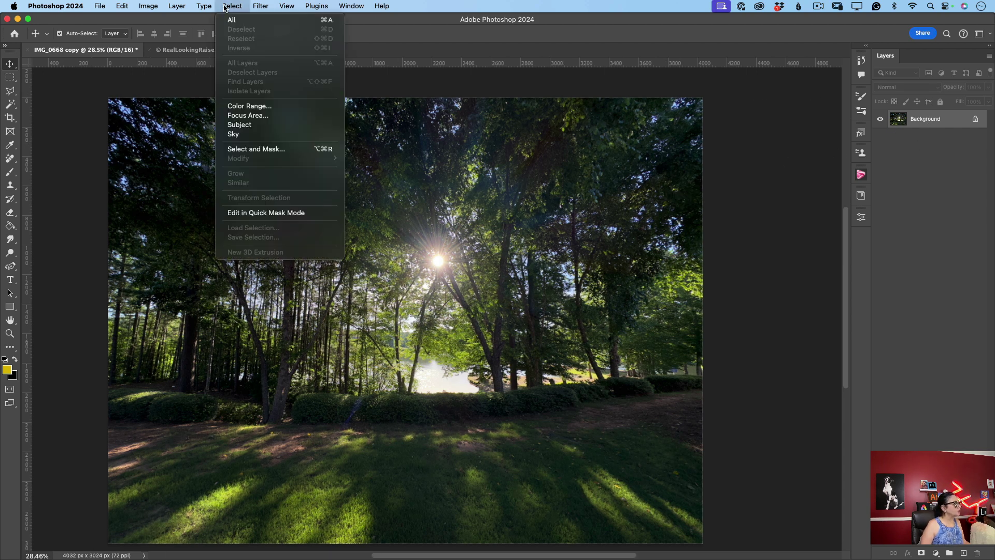
click(254, 106)
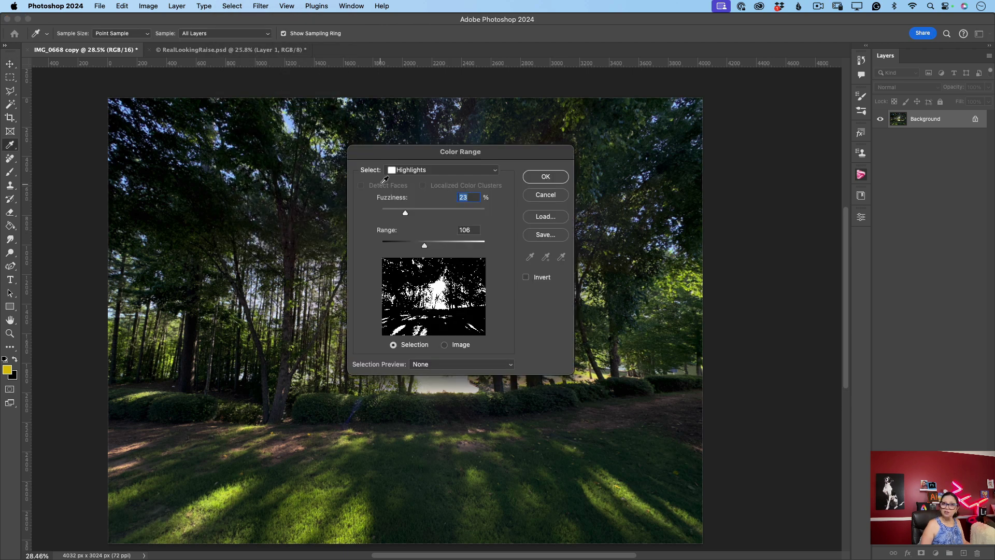
click(416, 171)
click(417, 168)
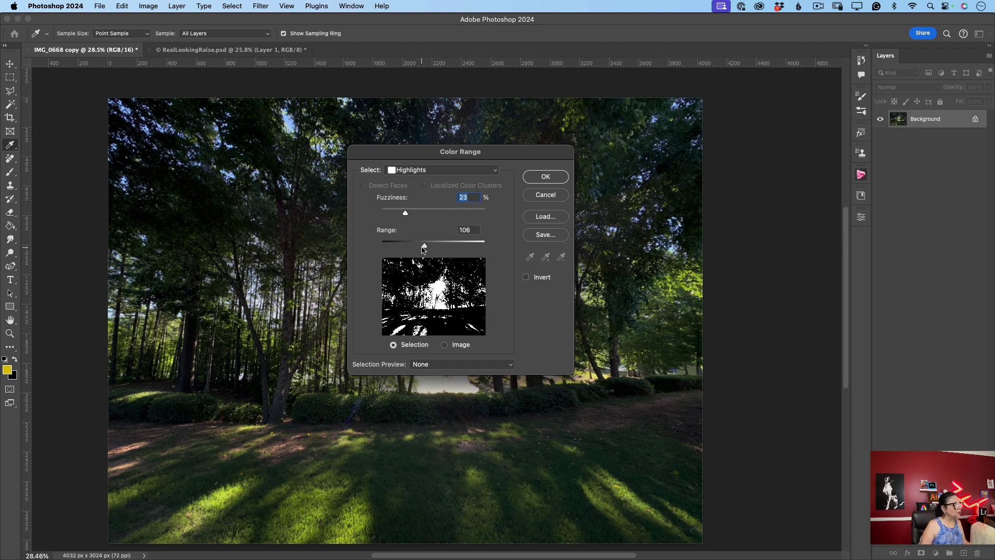
click(539, 180)
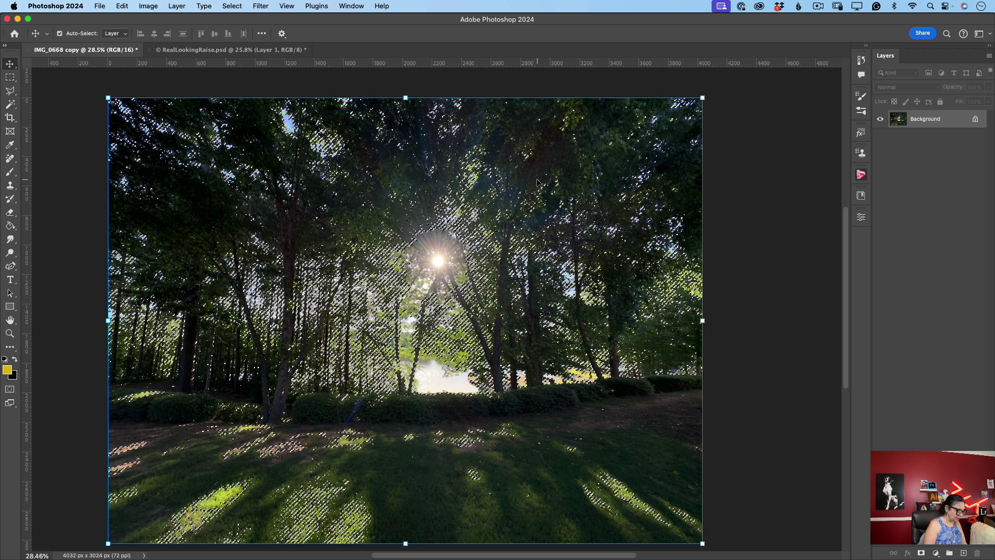
Copy the selected highlights of IMG_0668 copy onto a new Layer 1.
key(super+j)
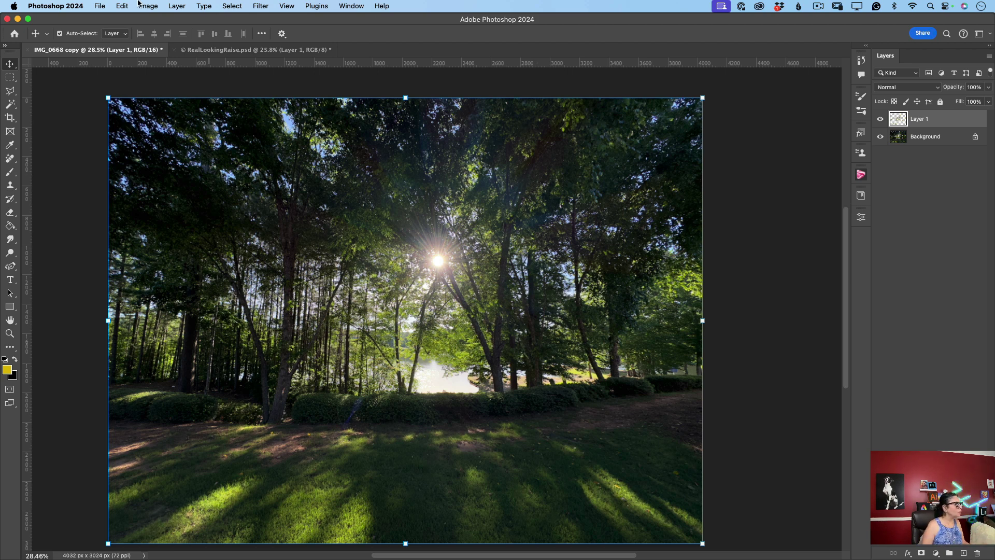
click(260, 7)
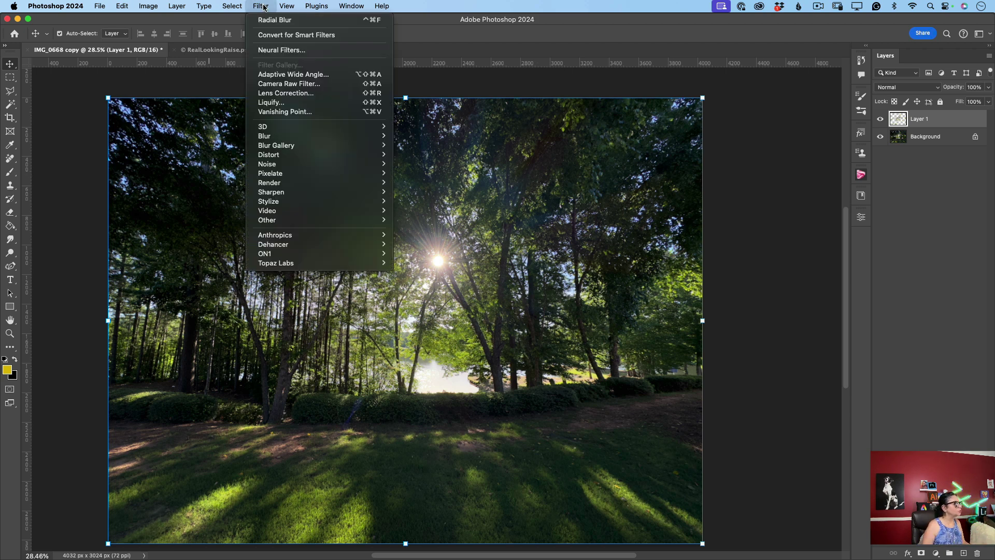
click(959, 119)
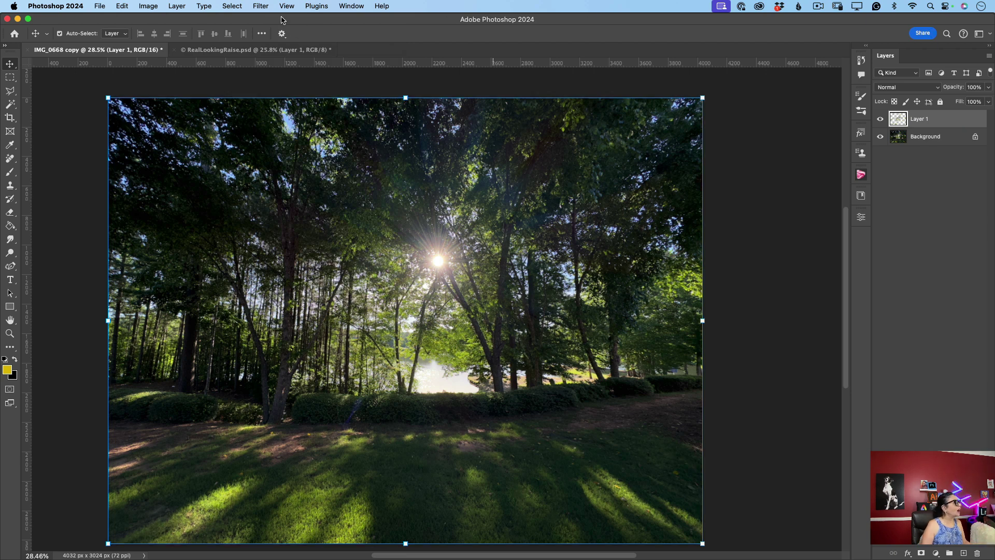
click(261, 7)
mouse_move(333, 138)
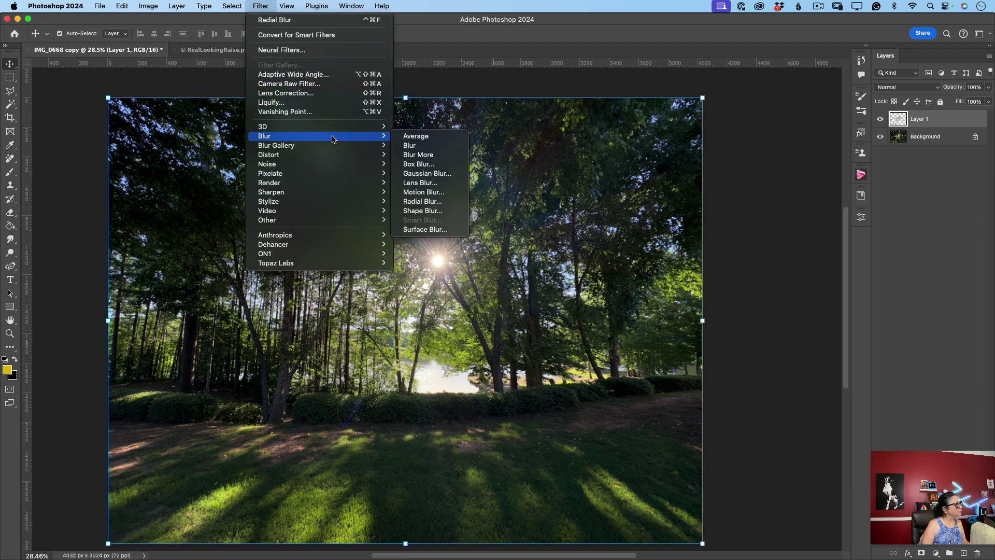
Apply a Zoom Radial Blur at Amount 100, Best quality, to Layer 1.
click(441, 202)
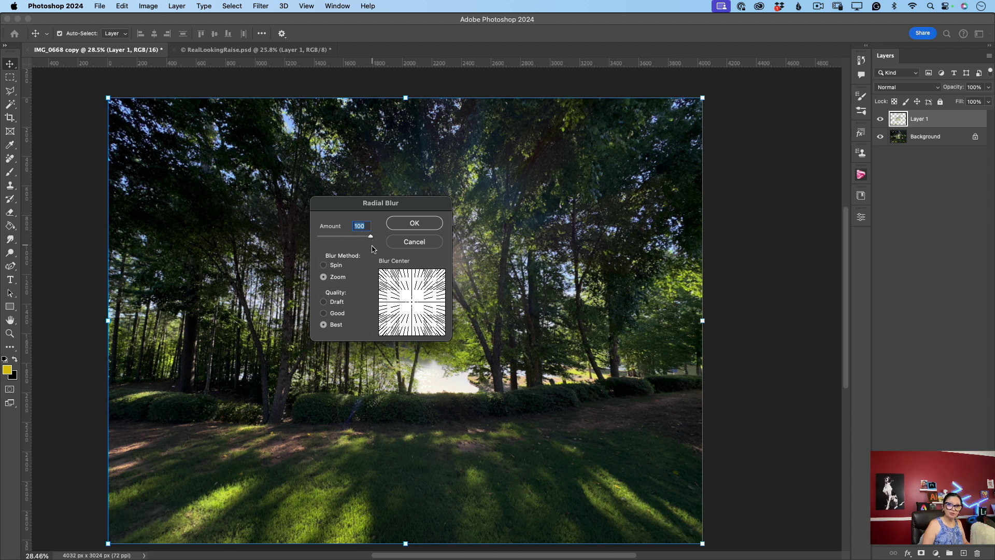
click(406, 227)
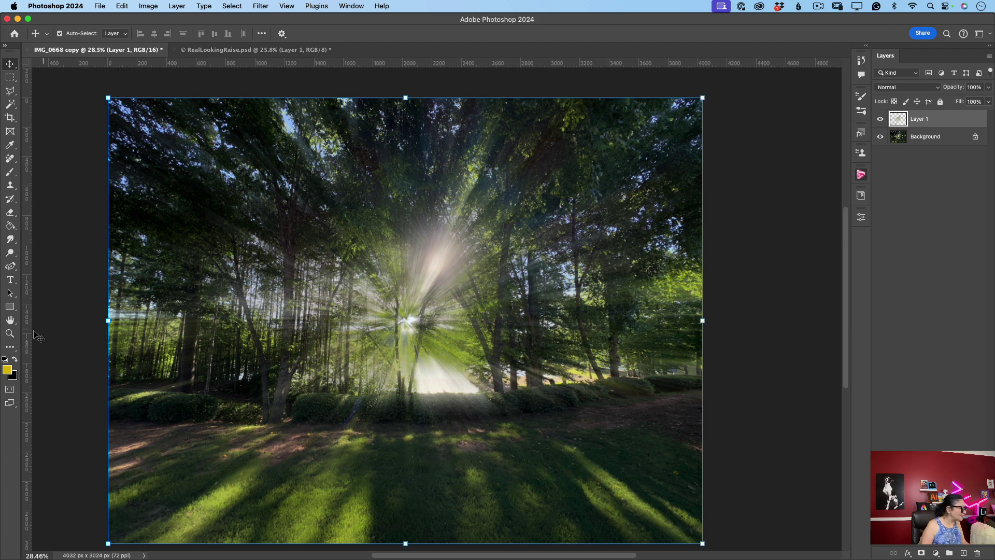
Zoom out to about 21% and toggle Layer 1's visibility to compare the rays.
click(10, 333)
drag(454, 336, 439, 331)
scroll(438, 332, left, 2)
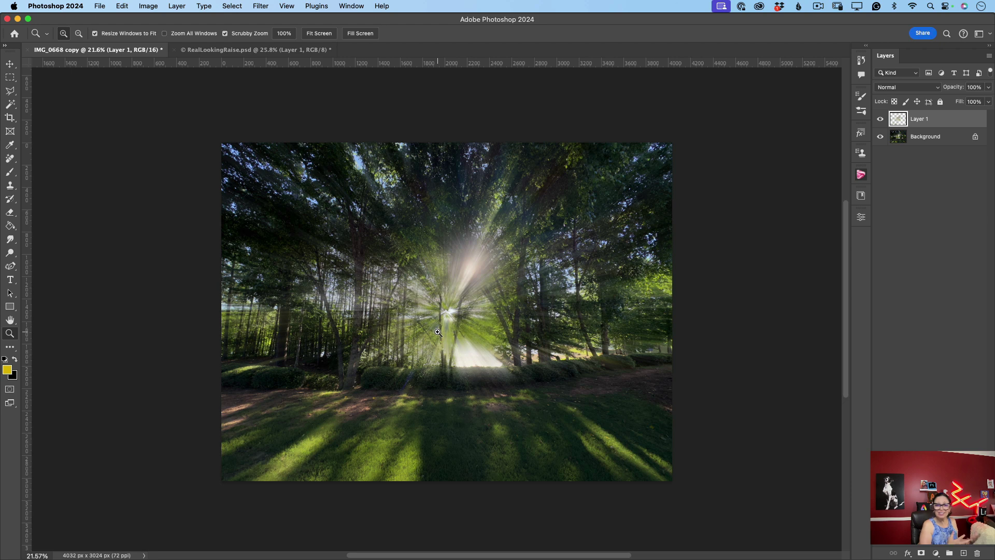
click(882, 122)
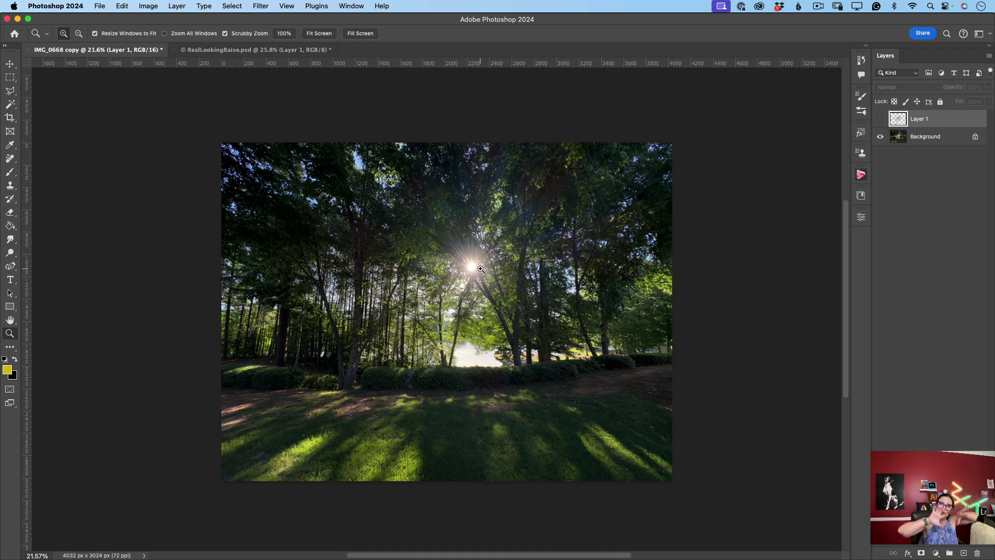
click(880, 119)
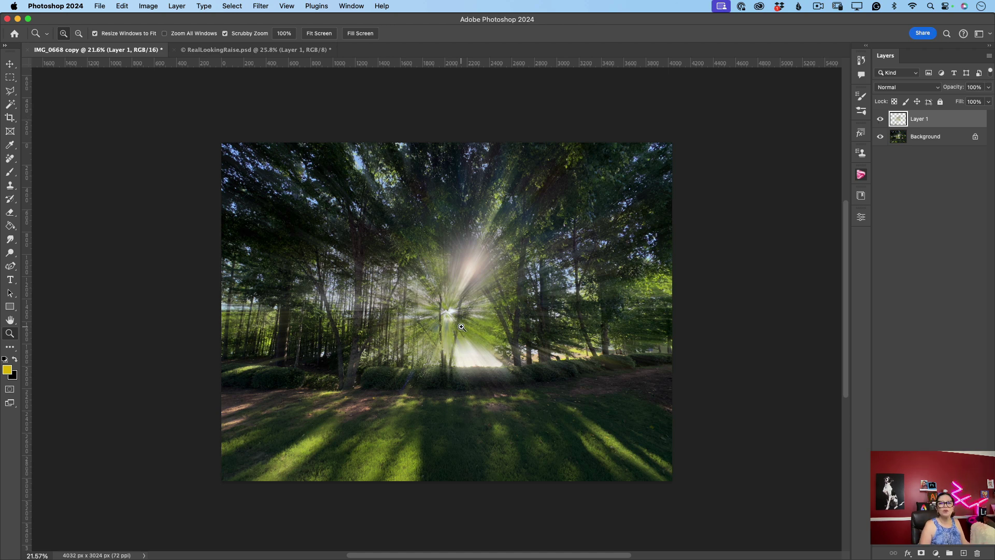
Move Layer 1 up and right so the ray burst centres on the sun.
click(10, 63)
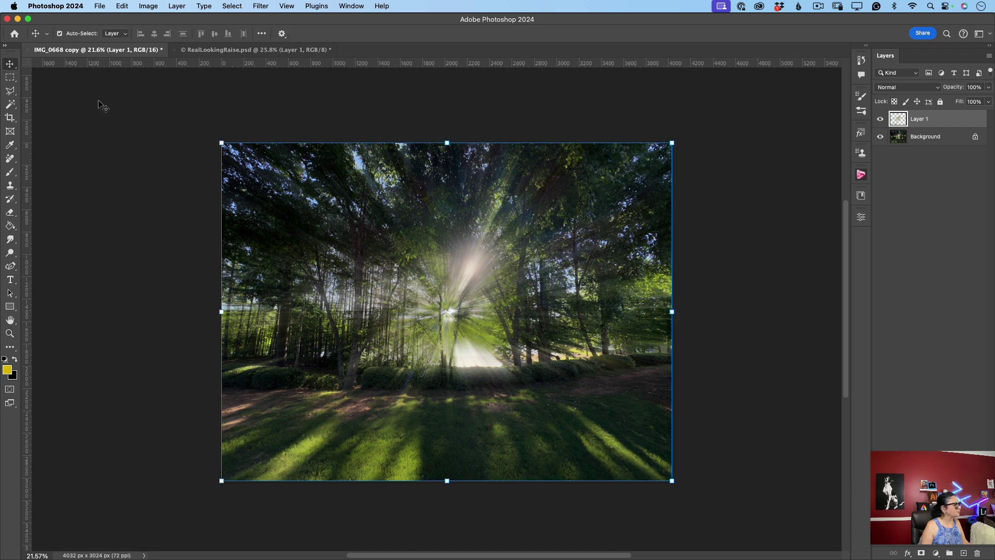
drag(448, 315, 475, 262)
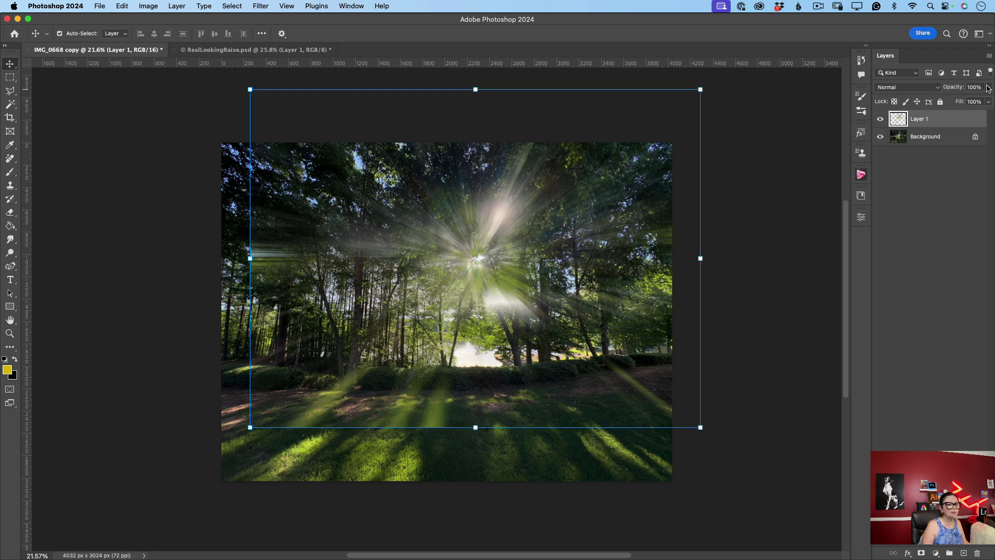
click(989, 102)
drag(988, 106, 960, 102)
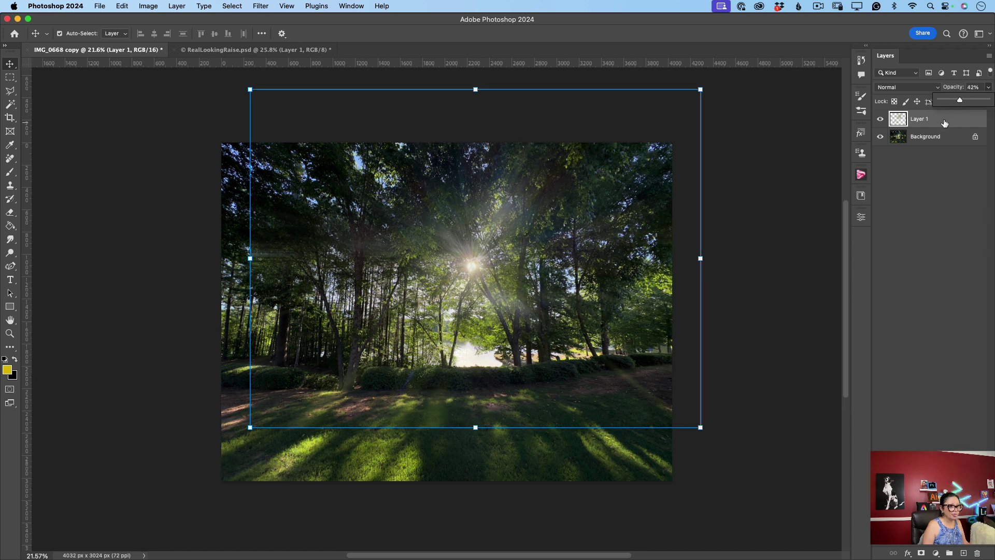
click(471, 274)
drag(499, 264, 478, 272)
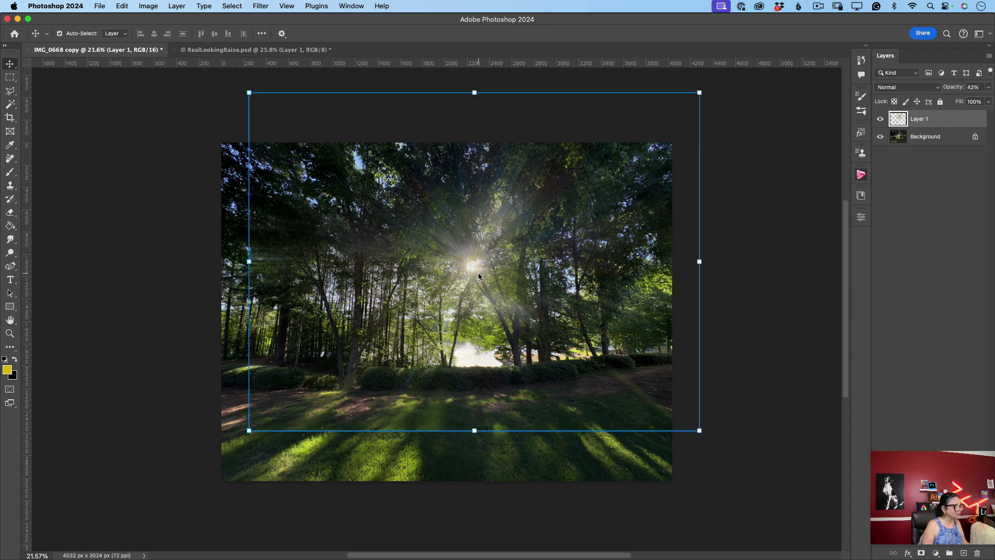
Reset Layer 1's opacity to 100% and deselect the layer.
click(991, 88)
drag(959, 100, 988, 100)
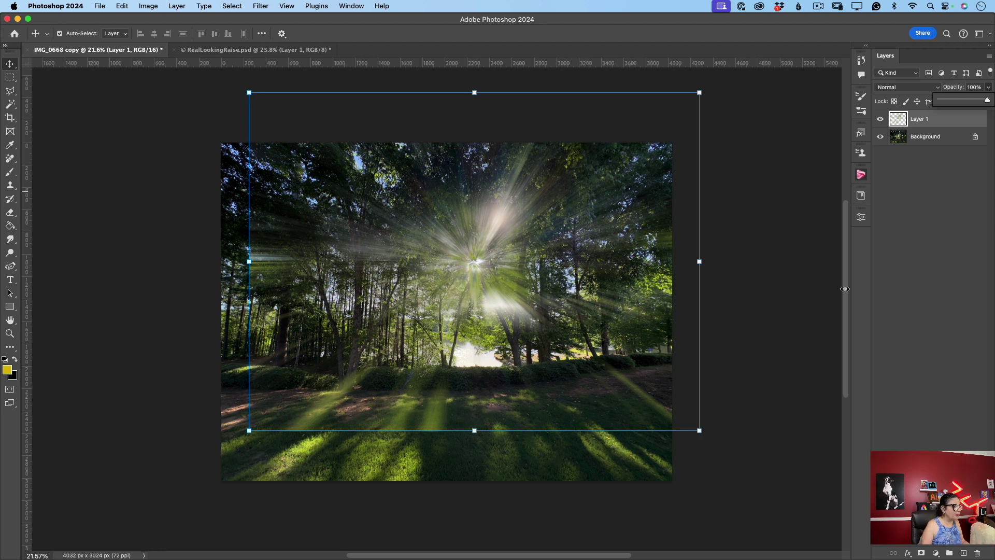
click(811, 293)
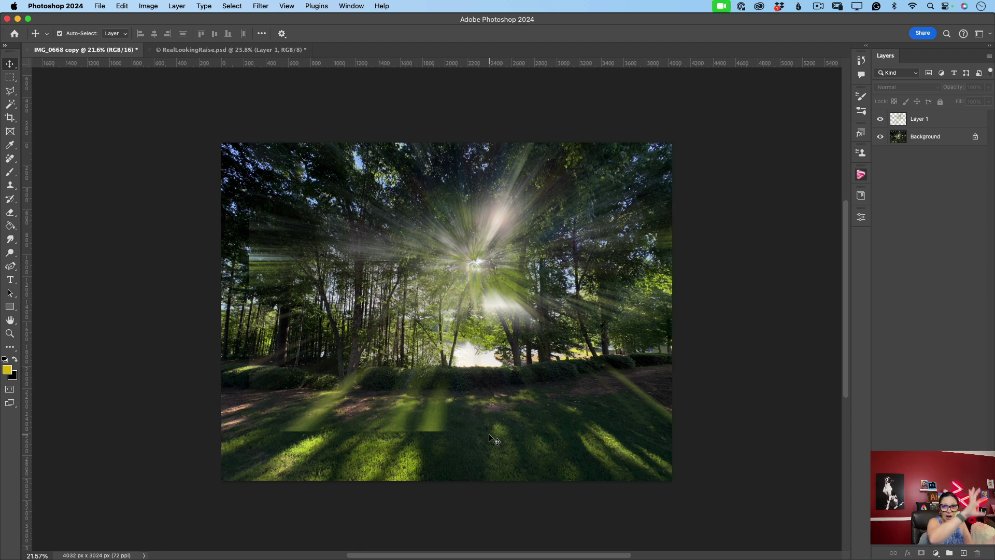
Scale Layer 1 up to about 135% and recentre its burst on the sun.
click(431, 420)
drag(249, 429, 73, 526)
drag(389, 324, 473, 260)
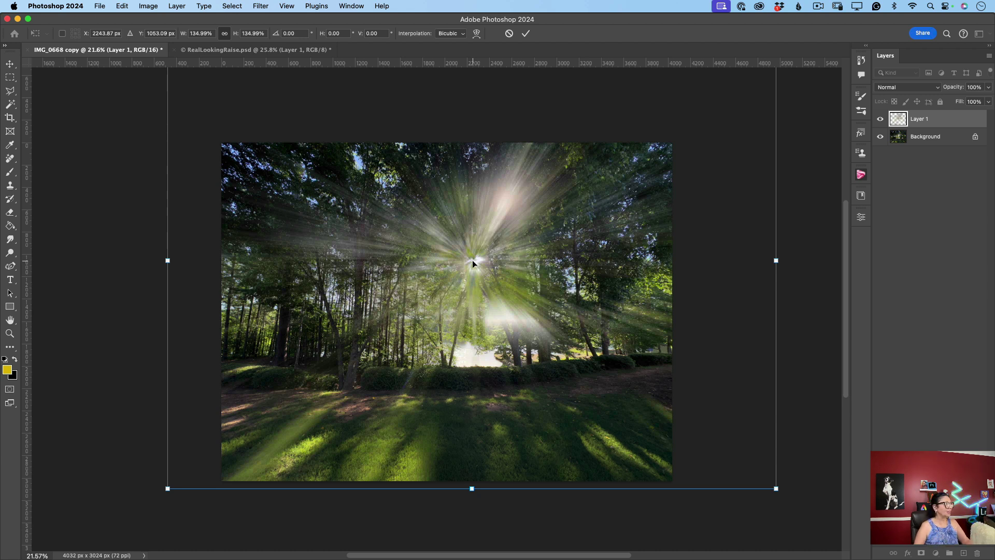
click(527, 33)
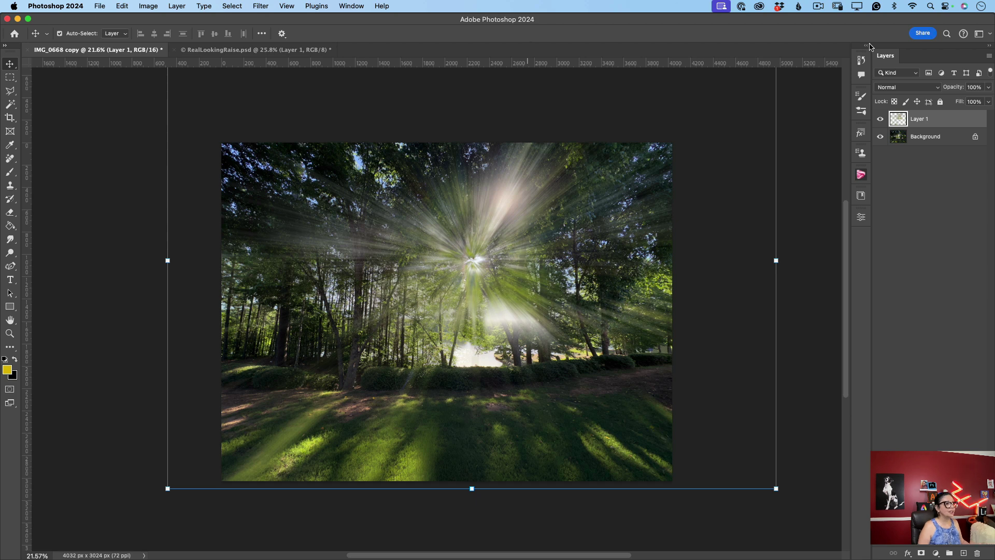
Switch Layer 1's blend mode from Normal to Lighten, then deselect the layer.
click(935, 87)
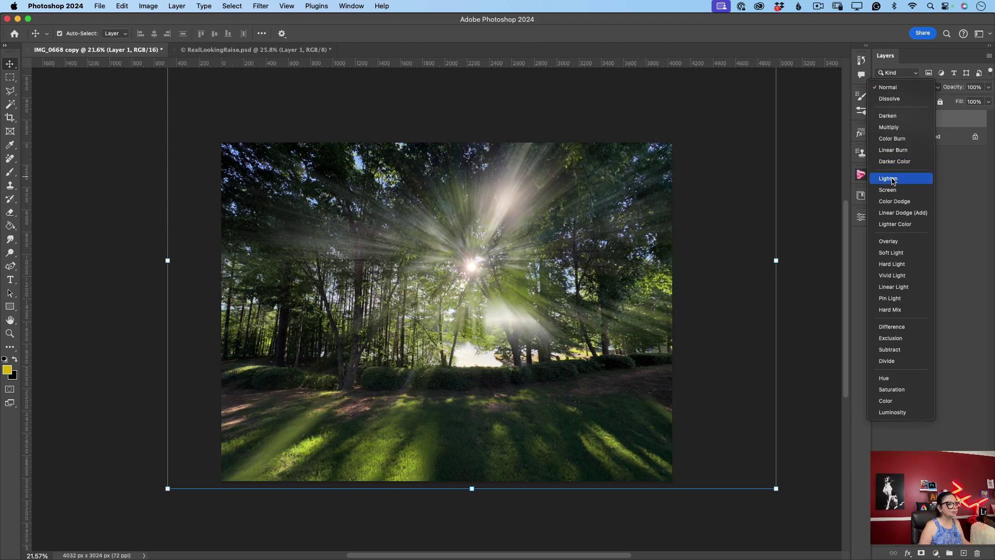
click(893, 181)
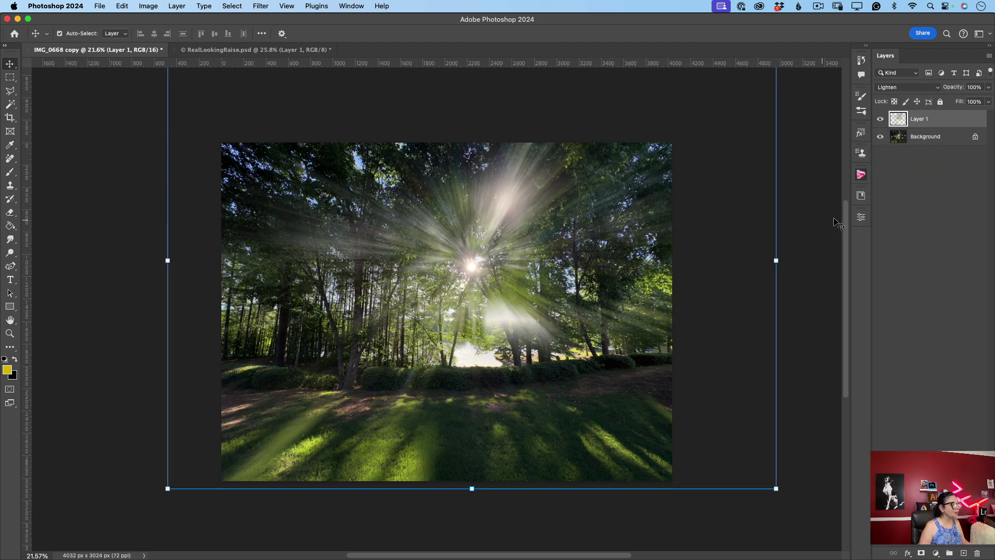
click(816, 223)
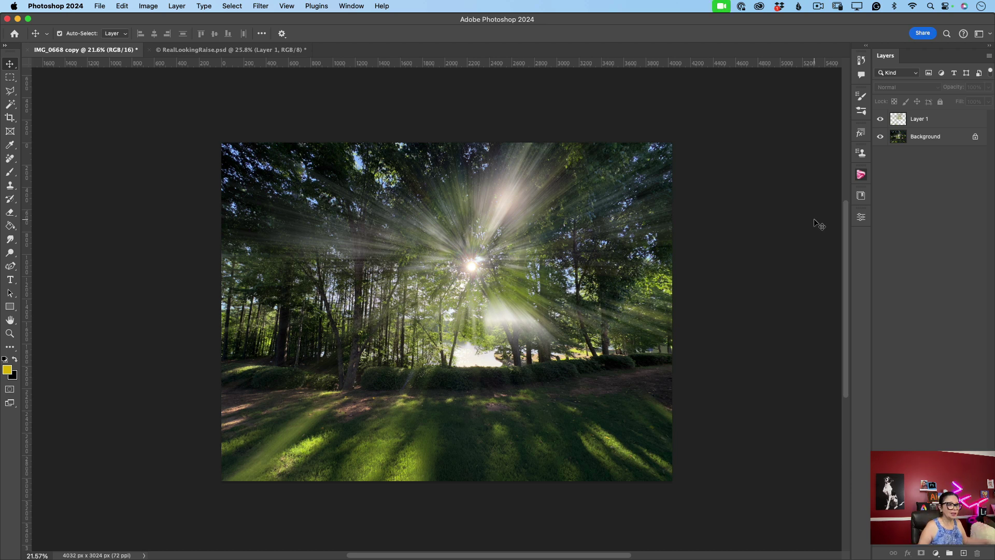
Reduce Layer 1's opacity to 53%.
click(932, 119)
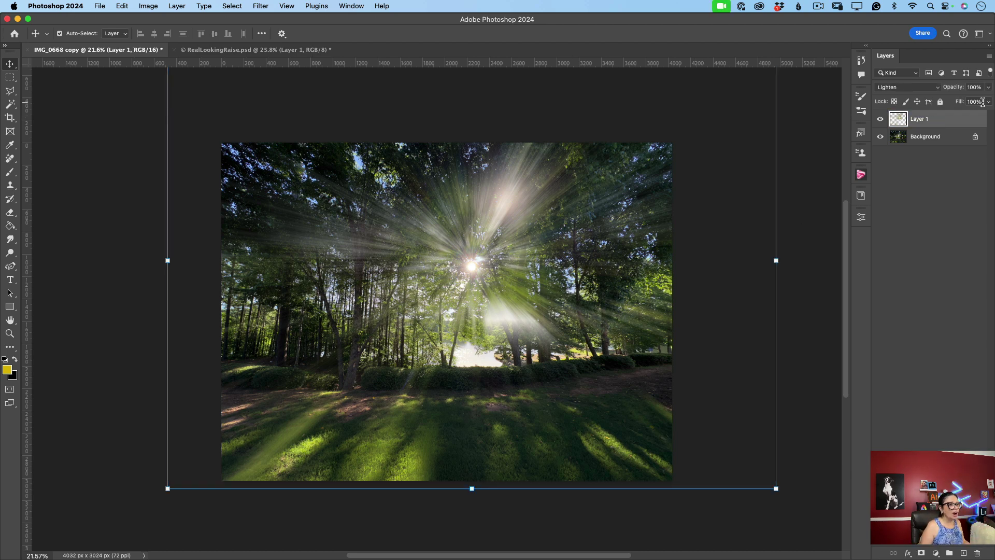
click(989, 87)
drag(989, 100, 966, 103)
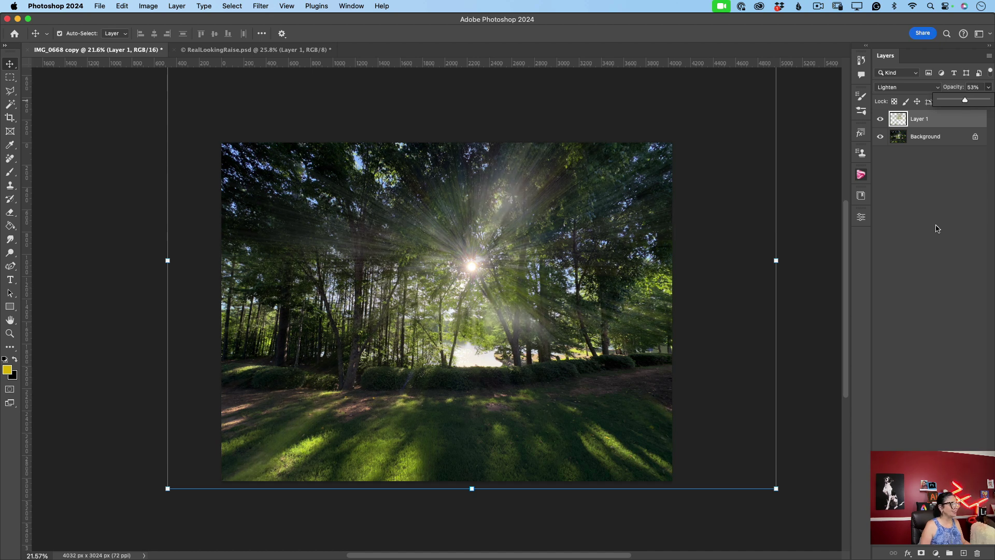
Hide and reshow Layer 1's light rays to compare, then deselect the layer.
click(882, 119)
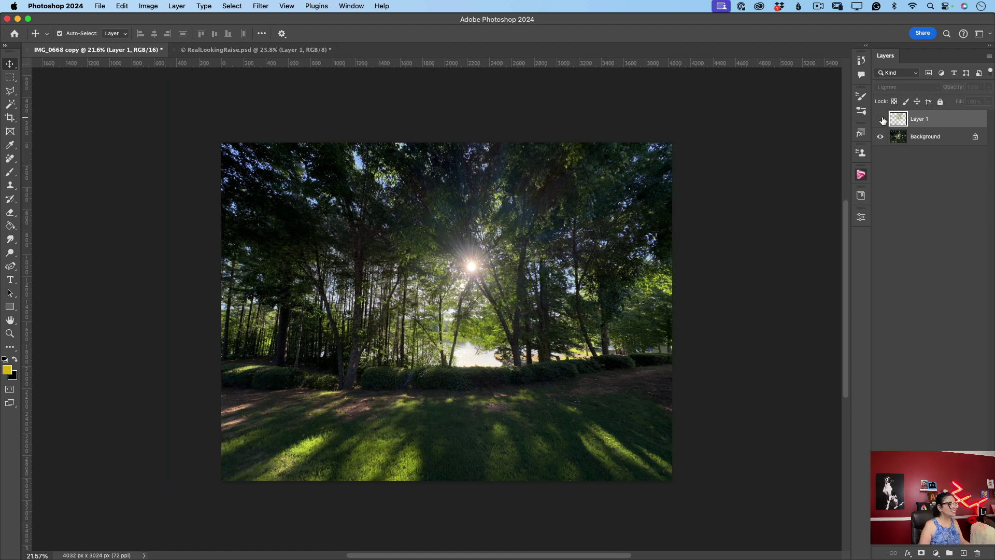
click(882, 119)
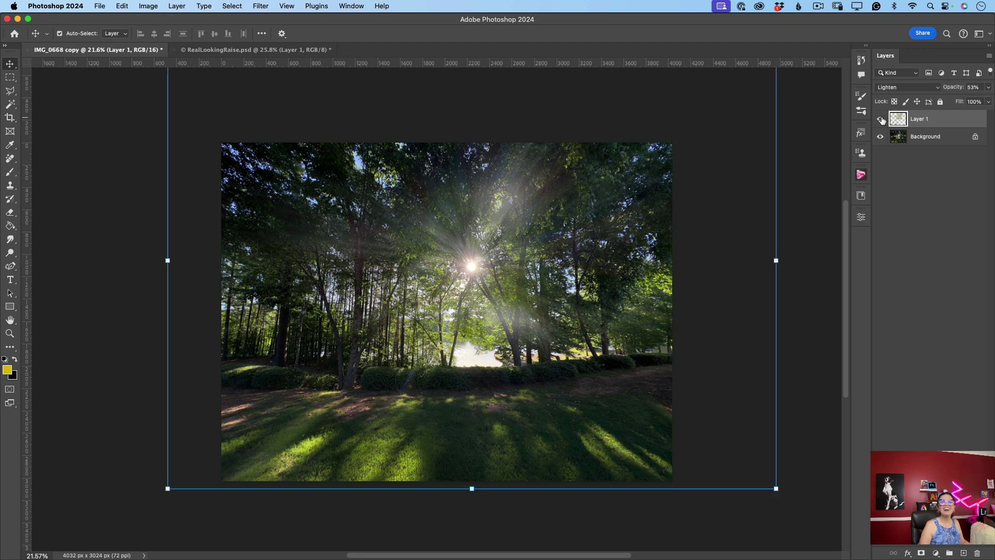
click(900, 200)
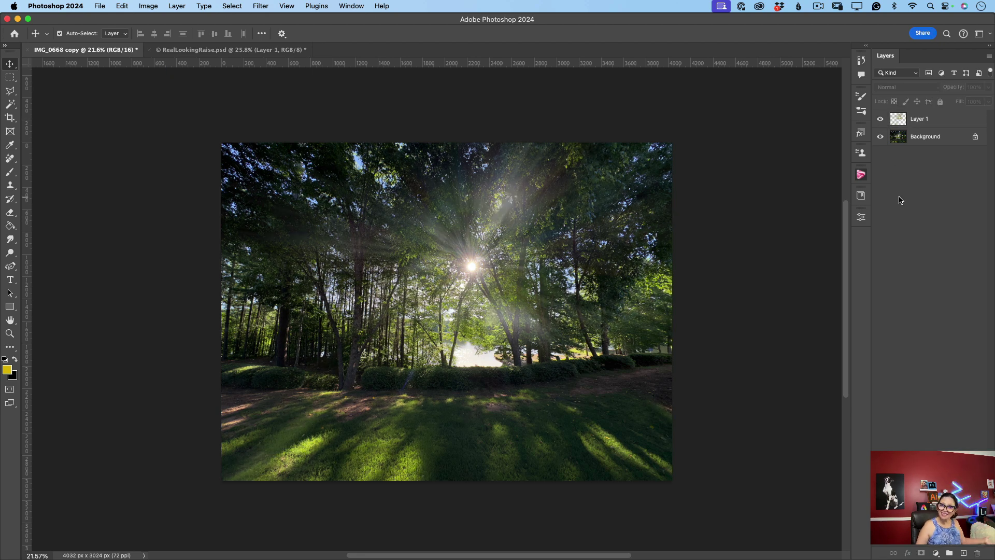